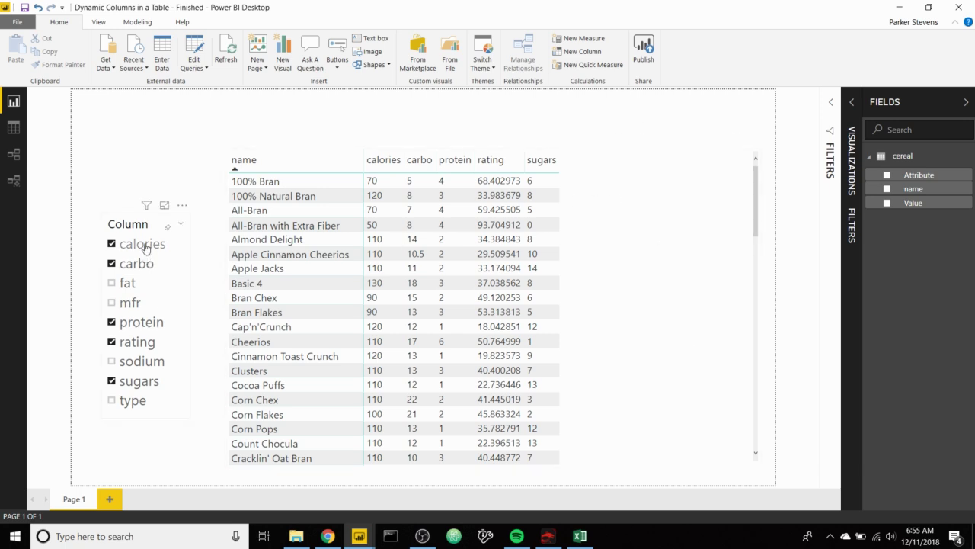
- Try out the Column slicer by adding mfr and deselecting every checked attribute until none is selected
{"action": "left_click", "coordinate": [129, 303]}
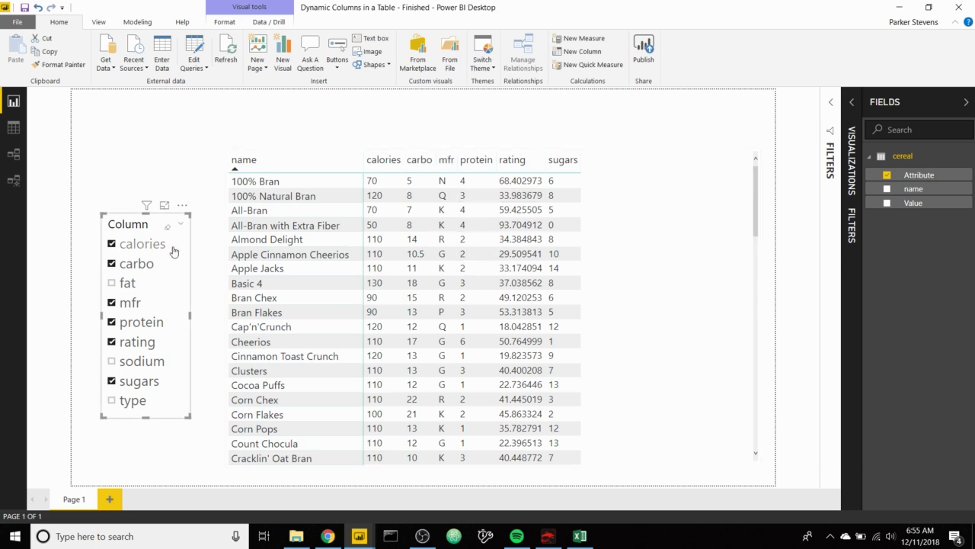
{"action": "left_click", "coordinate": [144, 245]}
{"action": "left_click", "coordinate": [144, 264]}
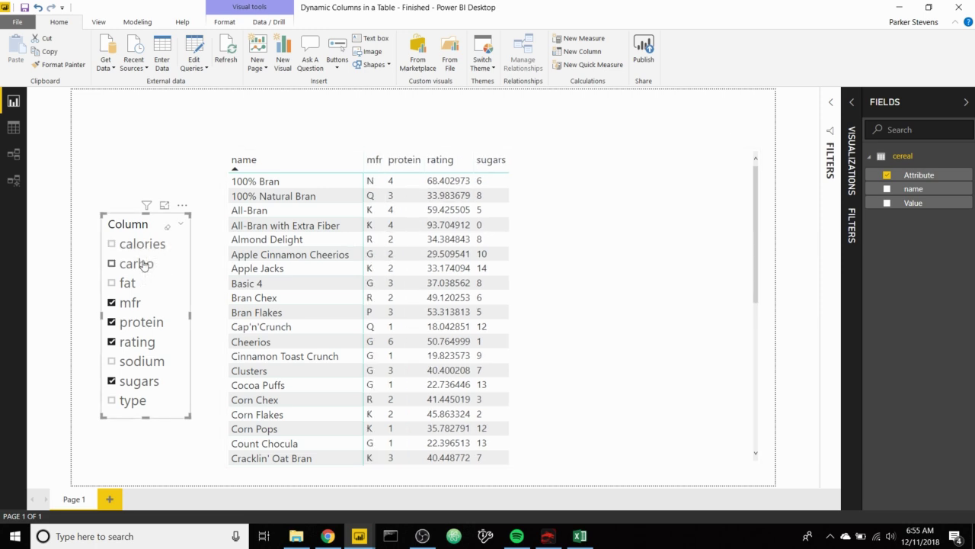
{"action": "left_click", "coordinate": [149, 325]}
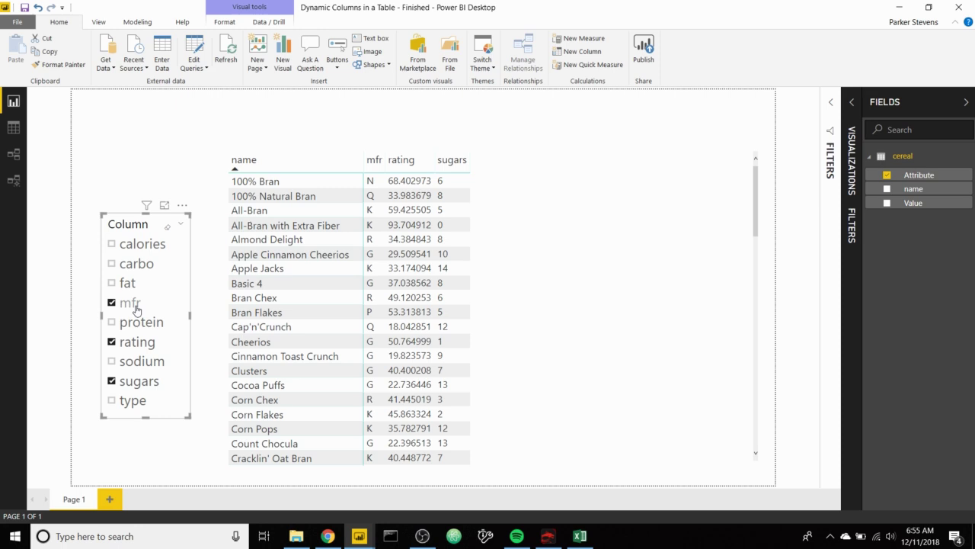
{"action": "left_click", "coordinate": [124, 386]}
{"action": "left_click", "coordinate": [136, 343]}
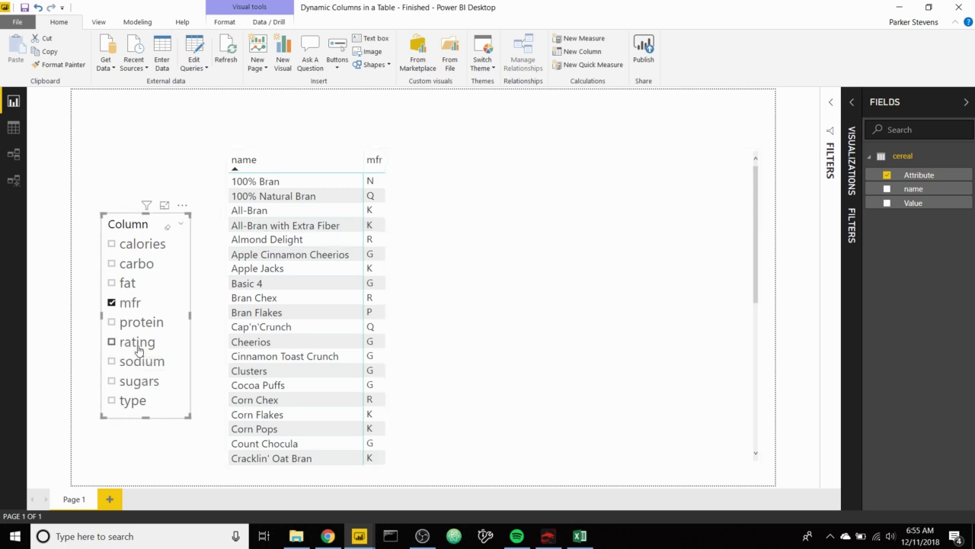
{"action": "left_click", "coordinate": [134, 305]}
{"action": "left_click", "coordinate": [133, 304]}
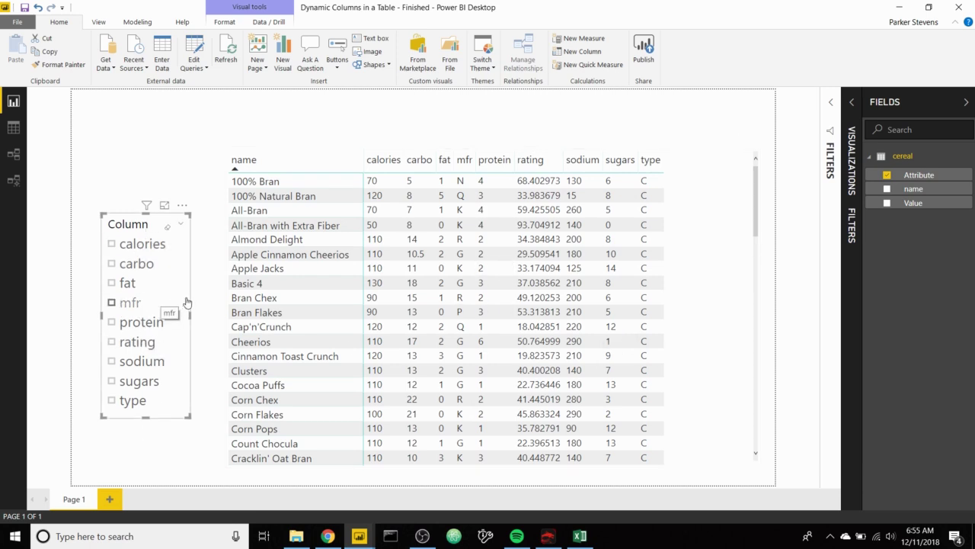
- Select calories, carbo and fat in the Column slicer to limit the table's columns to them
{"action": "left_click", "coordinate": [134, 244]}
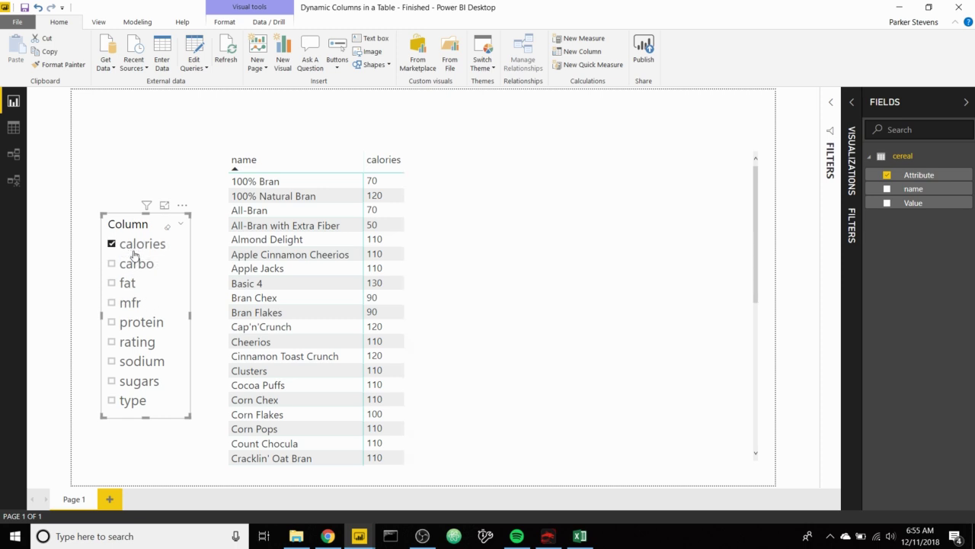
{"action": "left_click", "coordinate": [132, 264]}
{"action": "left_click", "coordinate": [126, 282]}
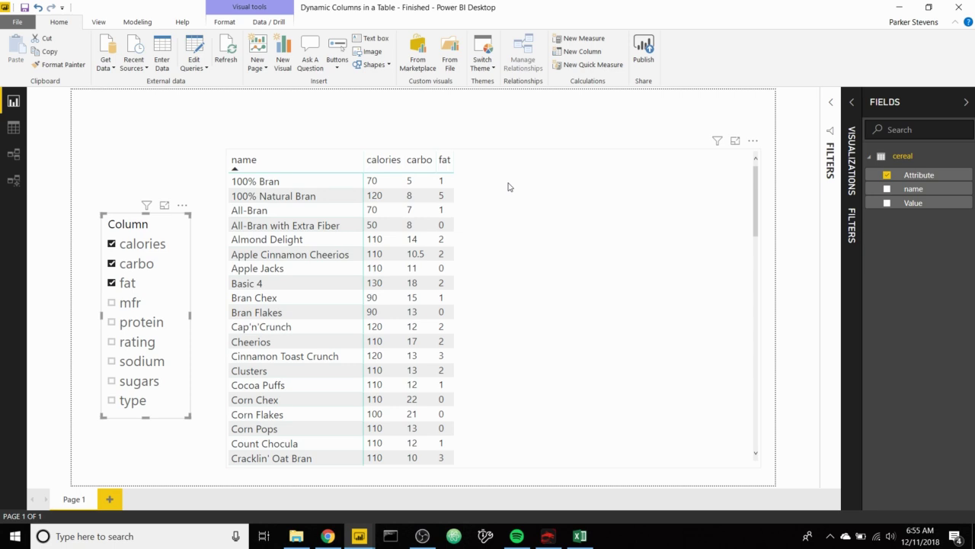
- Switch to the unfinished Dynamic Columns in a Table report, collapse its filters area and display the cereal table's data
{"action": "mouse_move", "coordinate": [358, 535]}
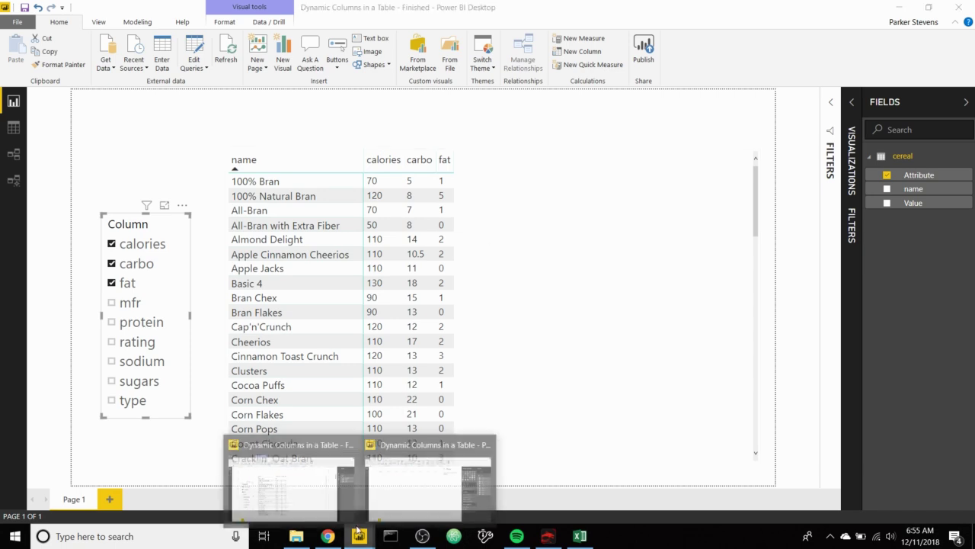
{"action": "left_click", "coordinate": [437, 499]}
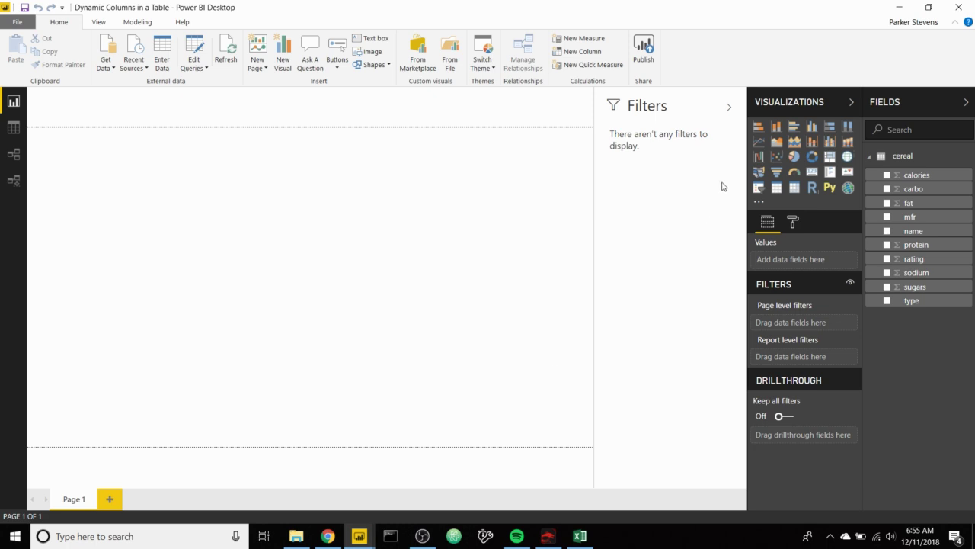
{"action": "left_click", "coordinate": [730, 110]}
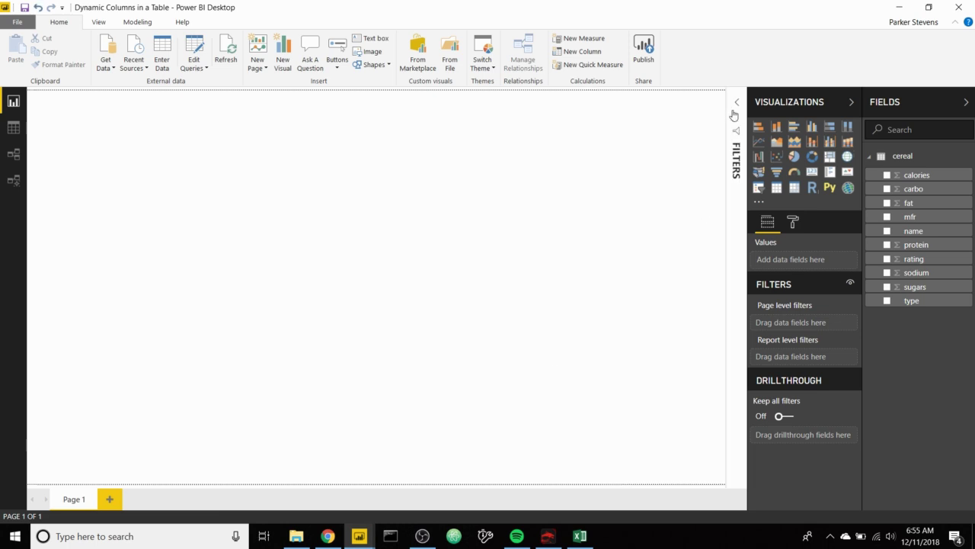
{"action": "left_click", "coordinate": [14, 130]}
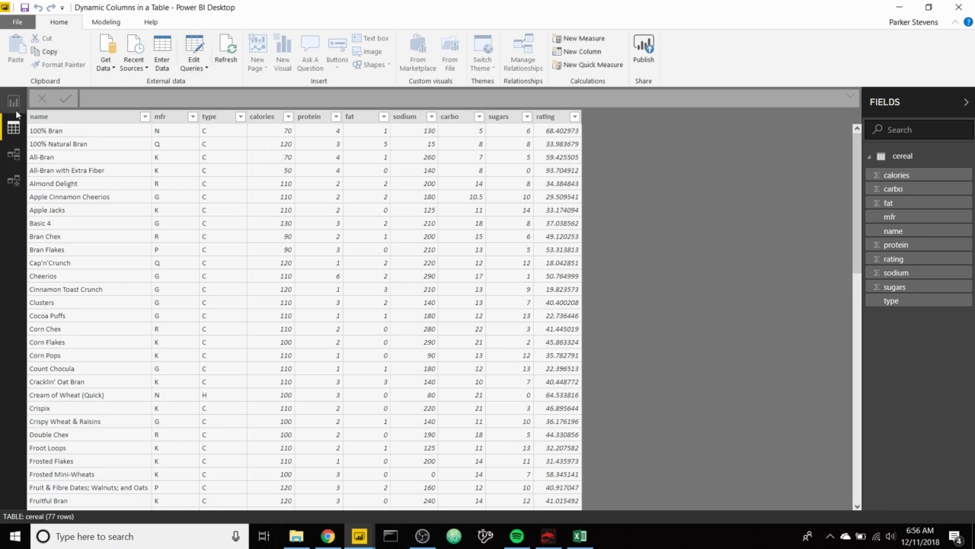
- Unpivot all columns other than name in the cereal query and apply the change to the data model
{"action": "left_click", "coordinate": [194, 50]}
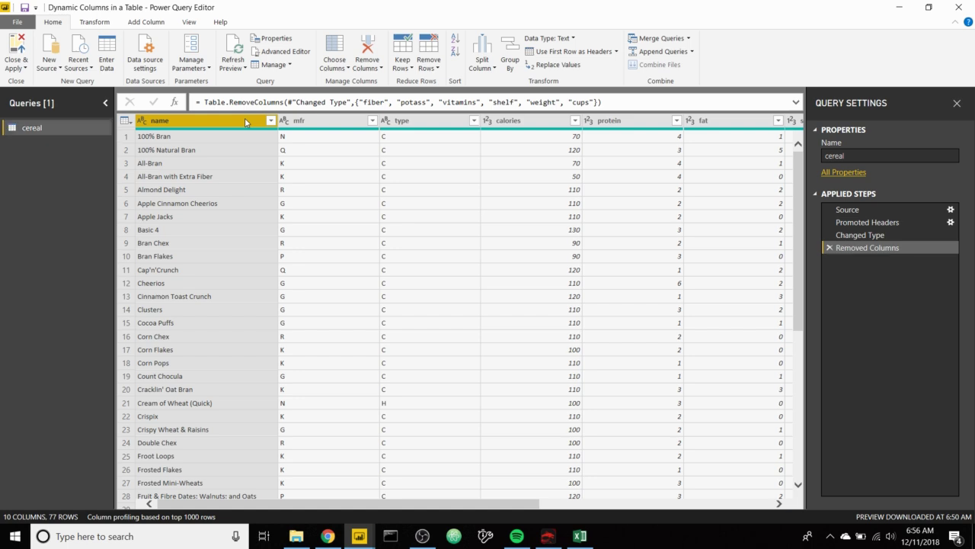
{"action": "right_click", "coordinate": [200, 122]}
{"action": "mouse_move", "coordinate": [305, 288]}
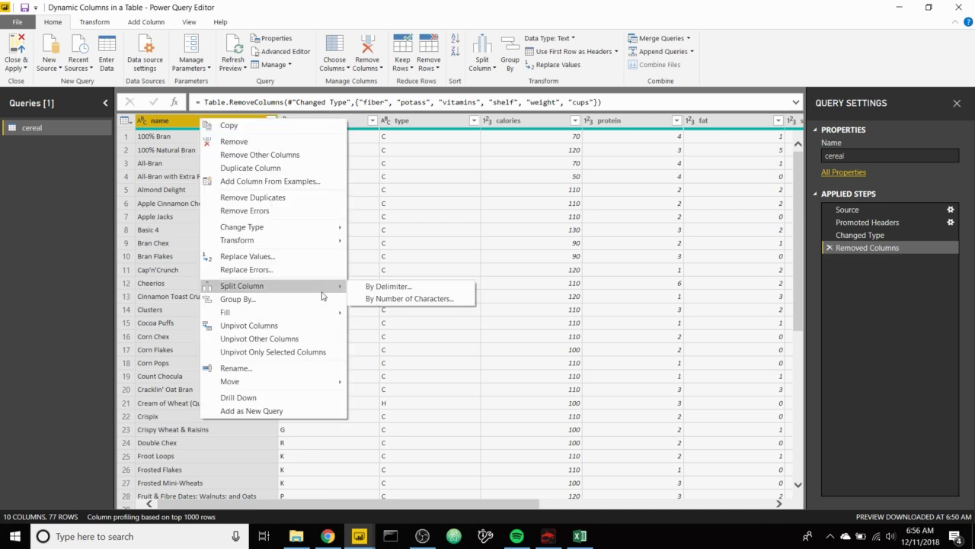
{"action": "left_click", "coordinate": [294, 345]}
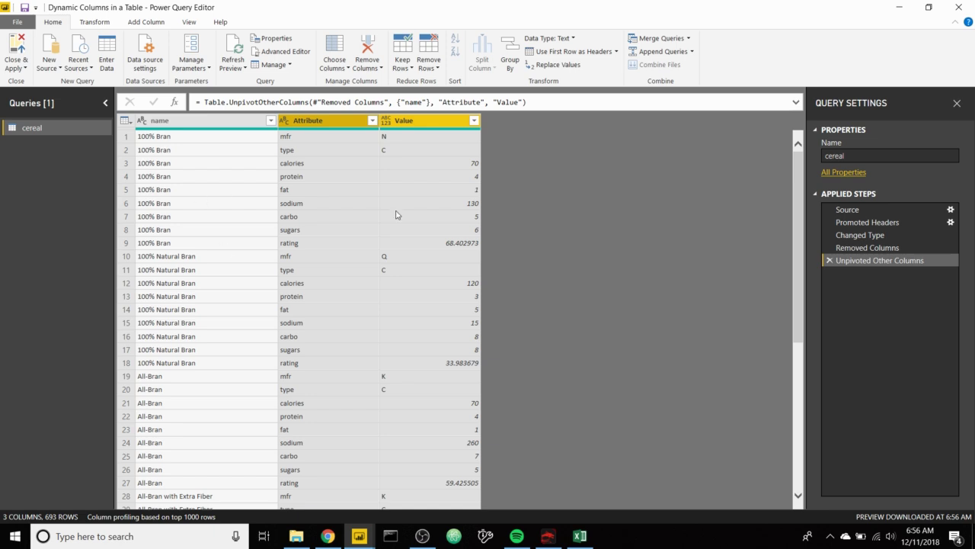
{"action": "left_click", "coordinate": [17, 44]}
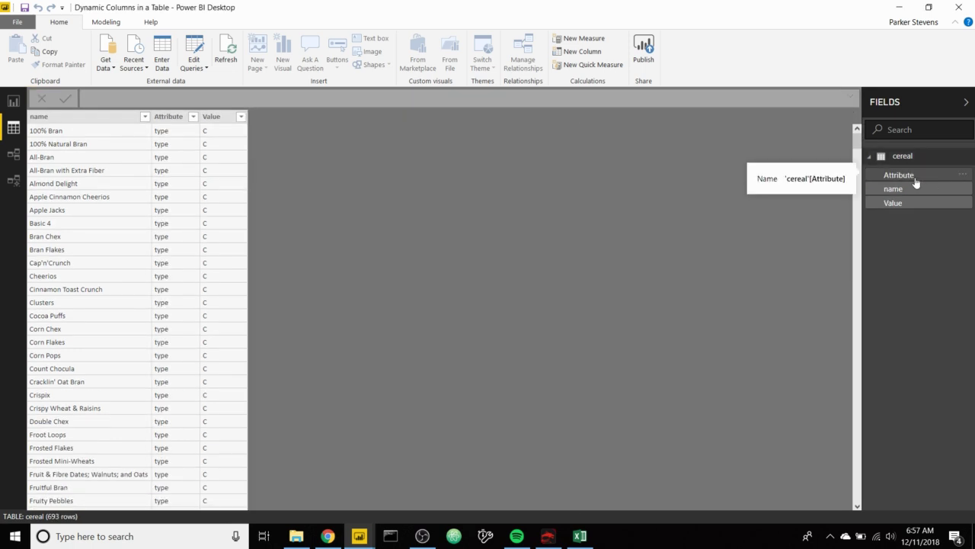
- Rename the Attribute field of the cereal table as Column
{"action": "right_click", "coordinate": [916, 182]}
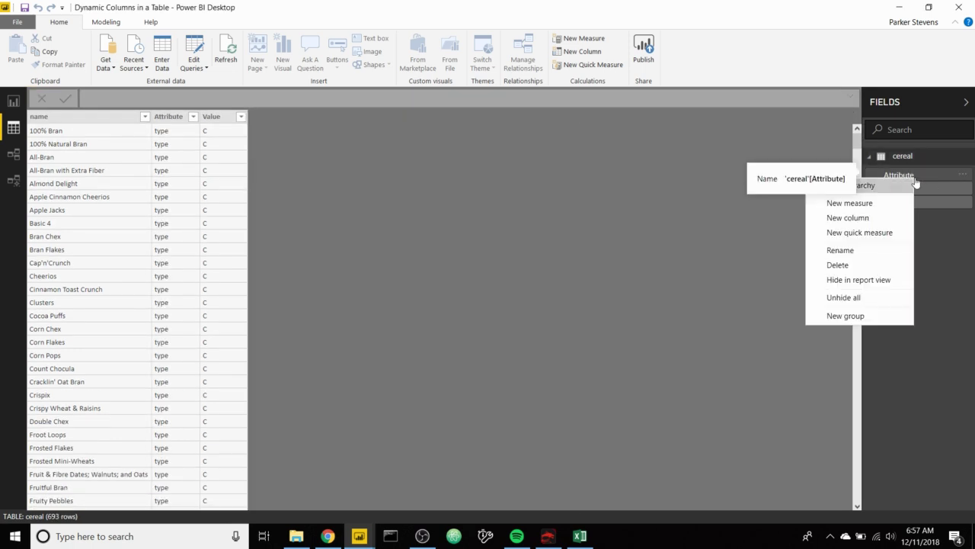
{"action": "left_click", "coordinate": [865, 252]}
{"action": "type", "text": "Column"}
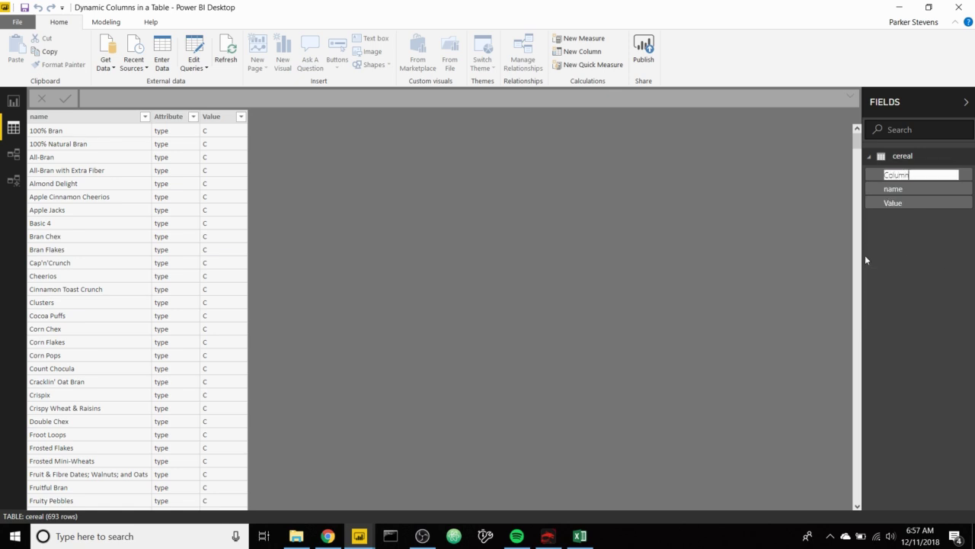
{"action": "key", "text": "Return"}
- Rename the name field of the cereal table as Cereal
{"action": "right_click", "coordinate": [904, 190]}
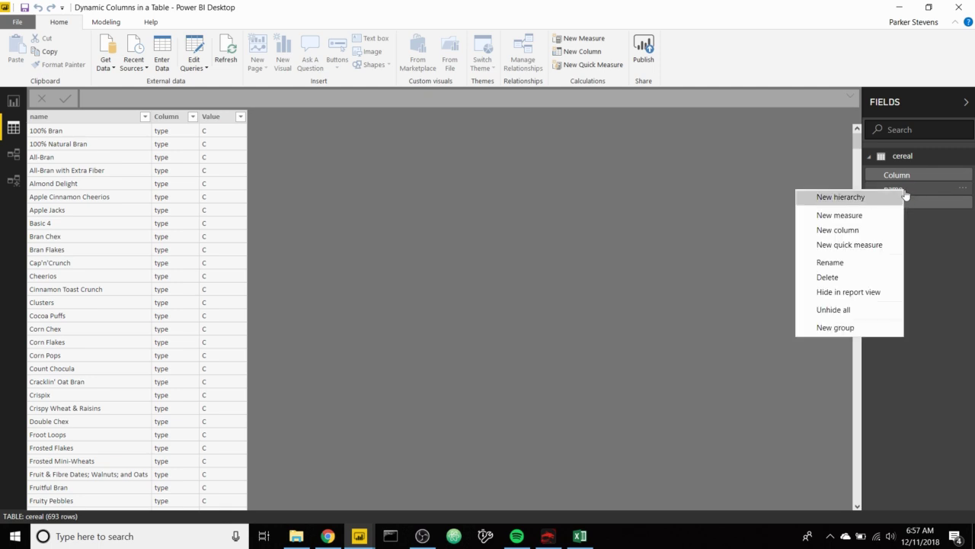
{"action": "left_click", "coordinate": [849, 268]}
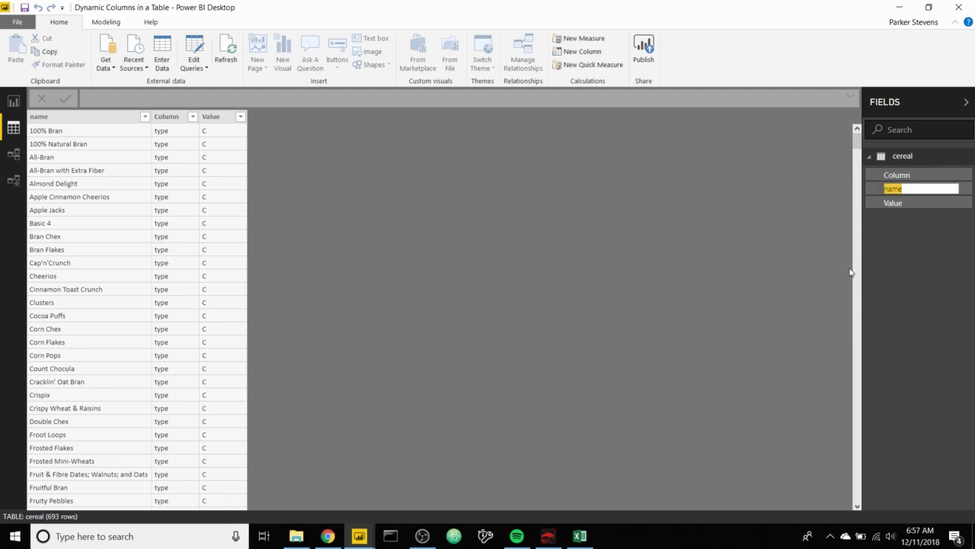
{"action": "type", "text": "Cear"}
{"action": "type", "text": "al"}
{"action": "key", "text": "Return"}
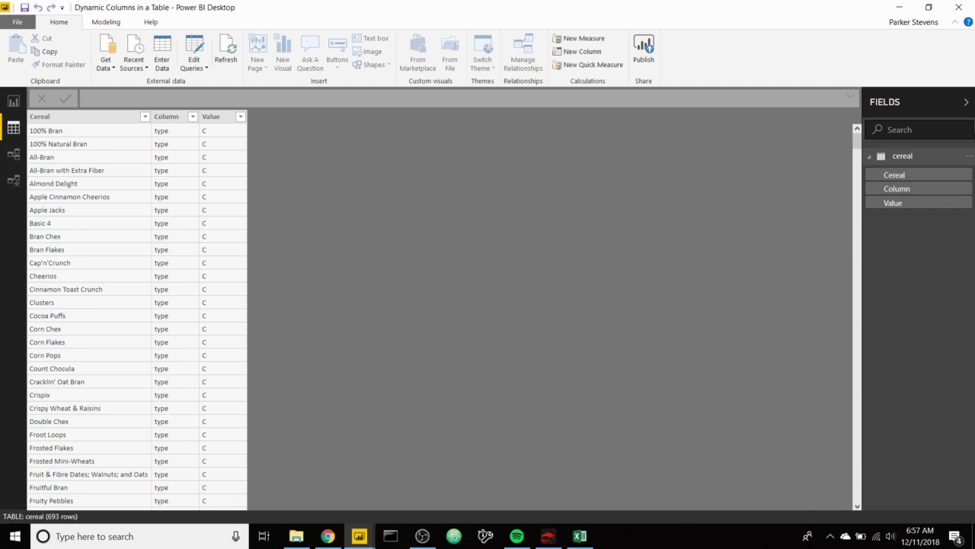
- Add a slicer based on the Column field to the report page
{"action": "left_click", "coordinate": [13, 102]}
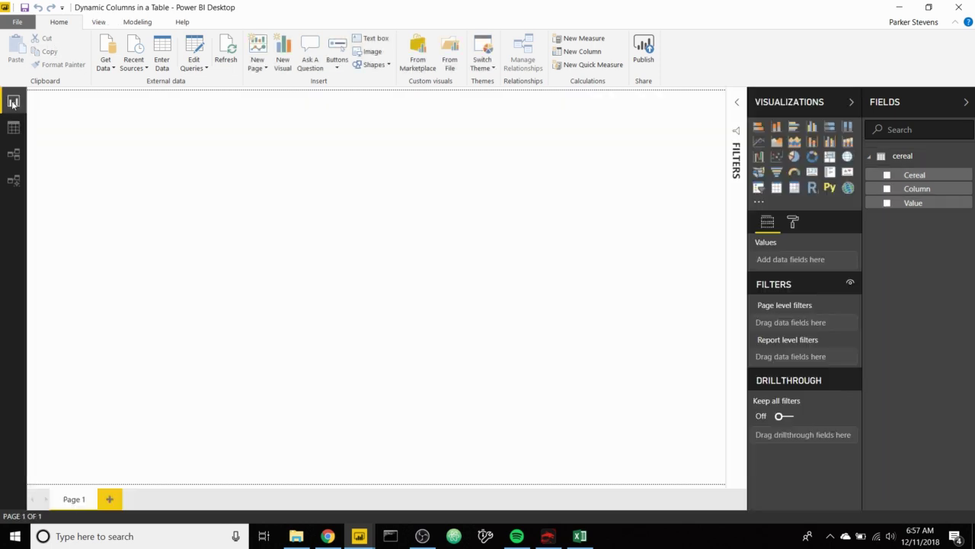
{"action": "left_click", "coordinate": [758, 188]}
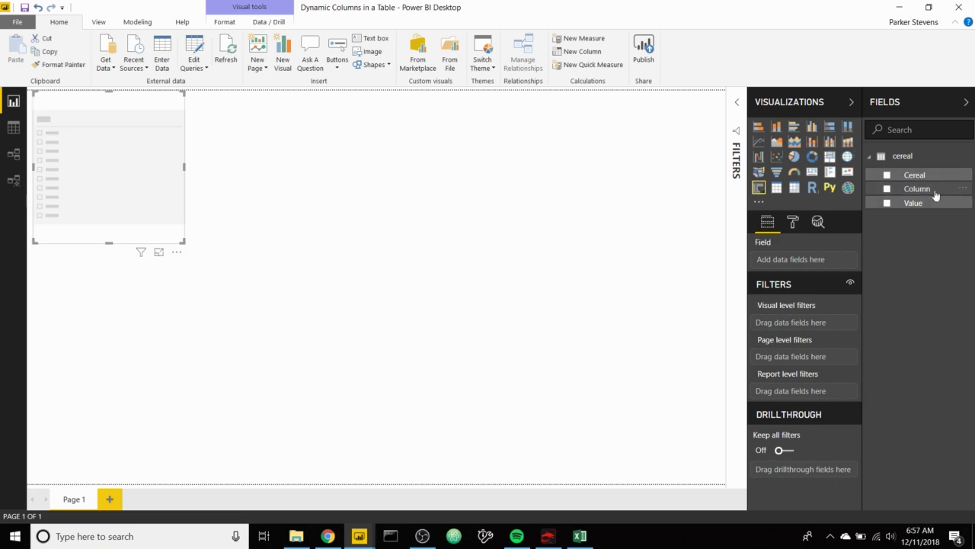
{"action": "left_click_drag", "start_coordinate": [929, 189], "coordinate": [830, 268]}
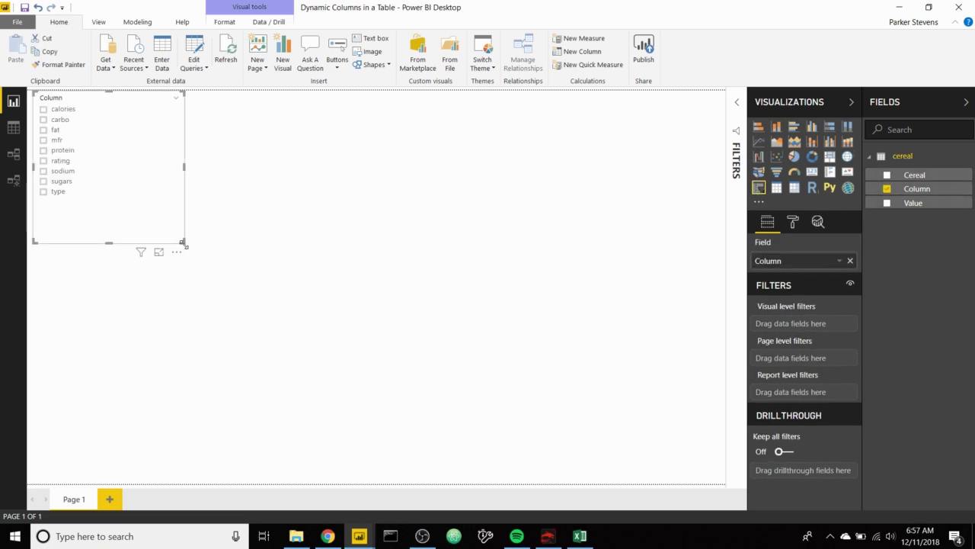
- Enlarge the slicer, move it down near the page's left edge and narrow it to fit its list
{"action": "left_click_drag", "start_coordinate": [183, 242], "coordinate": [211, 274]}
{"action": "left_click_drag", "start_coordinate": [137, 144], "coordinate": [154, 203]}
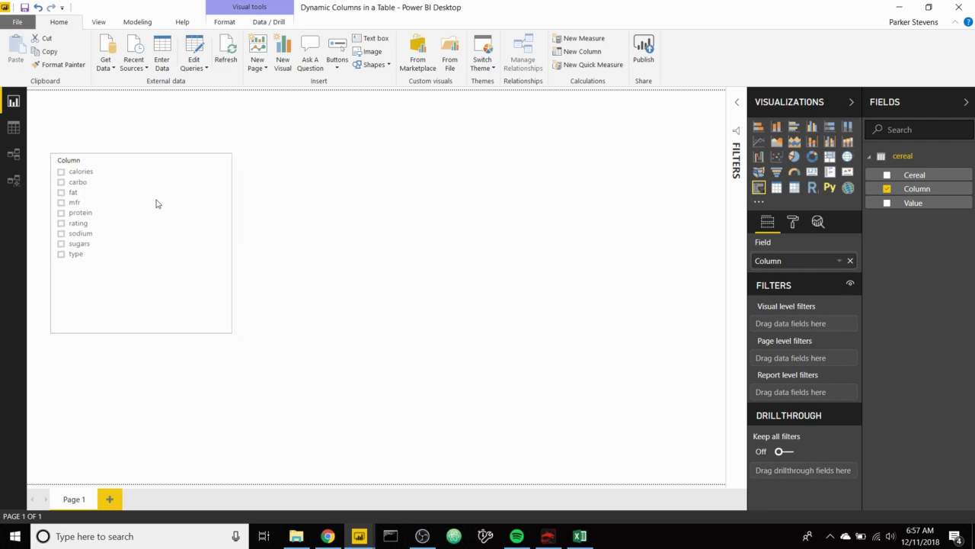
{"action": "left_click_drag", "start_coordinate": [232, 244], "coordinate": [174, 244]}
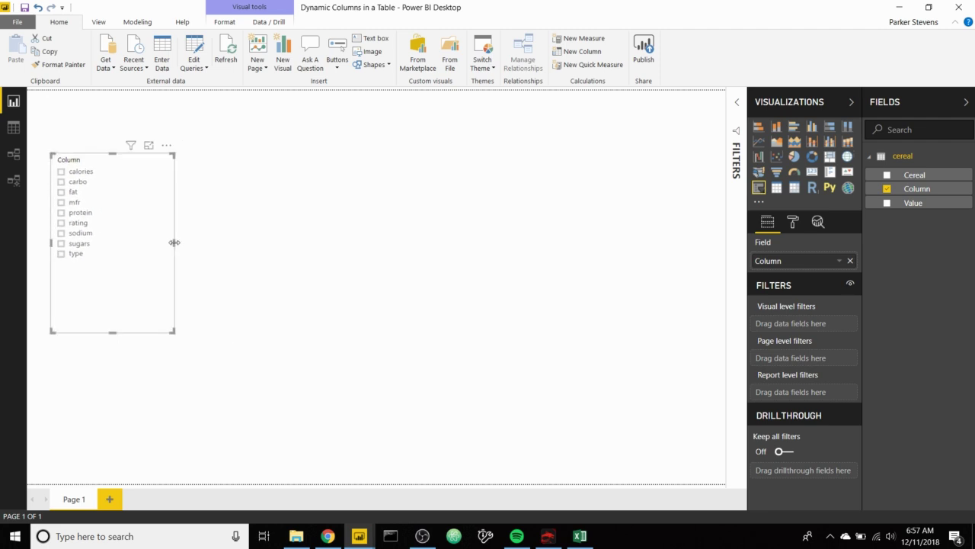
- Set the text size of the slicer's items to 16
{"action": "left_click", "coordinate": [790, 223]}
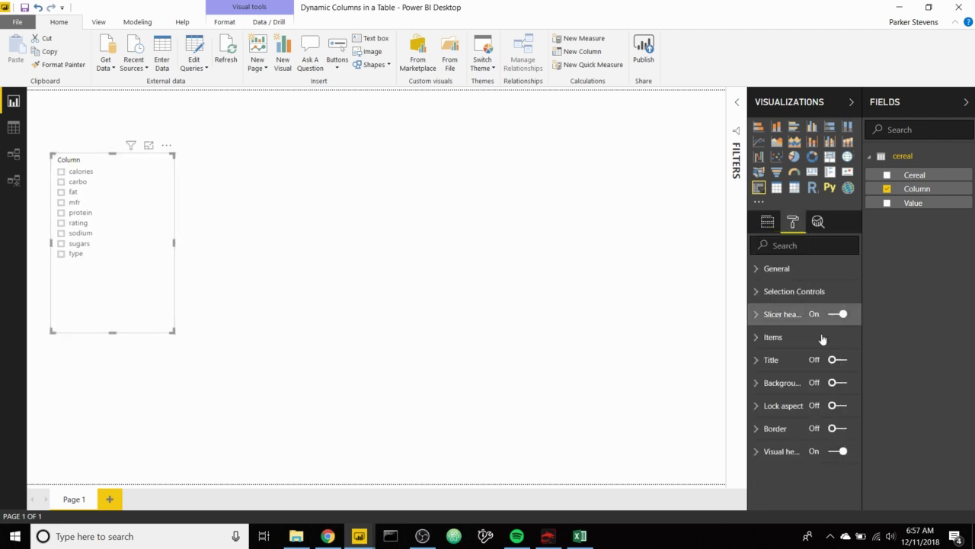
{"action": "left_click", "coordinate": [795, 330]}
{"action": "scroll", "coordinate": [806, 430], "scroll_direction": "down", "scroll_amount": 3}
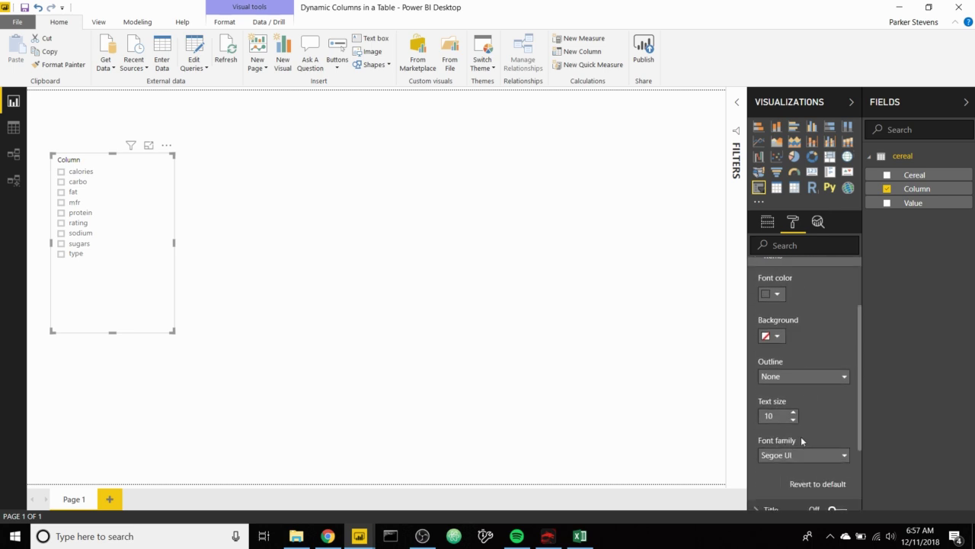
{"action": "left_click", "coordinate": [793, 412]}
{"action": "left_click", "coordinate": [792, 412]}
{"action": "left_click", "coordinate": [792, 412]}
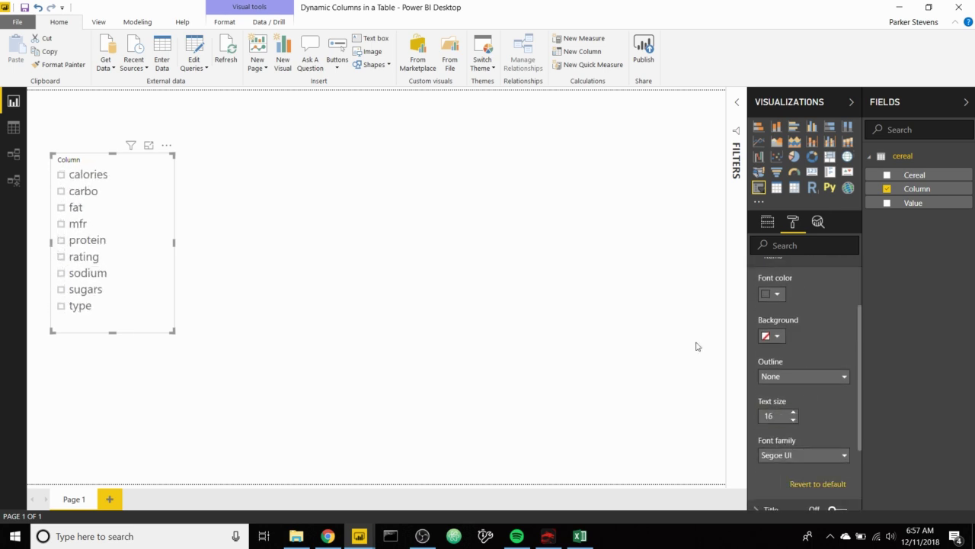
- Insert an empty matrix visual beside the slicer and enlarge it to fill most of the remaining page
{"action": "left_click", "coordinate": [628, 268]}
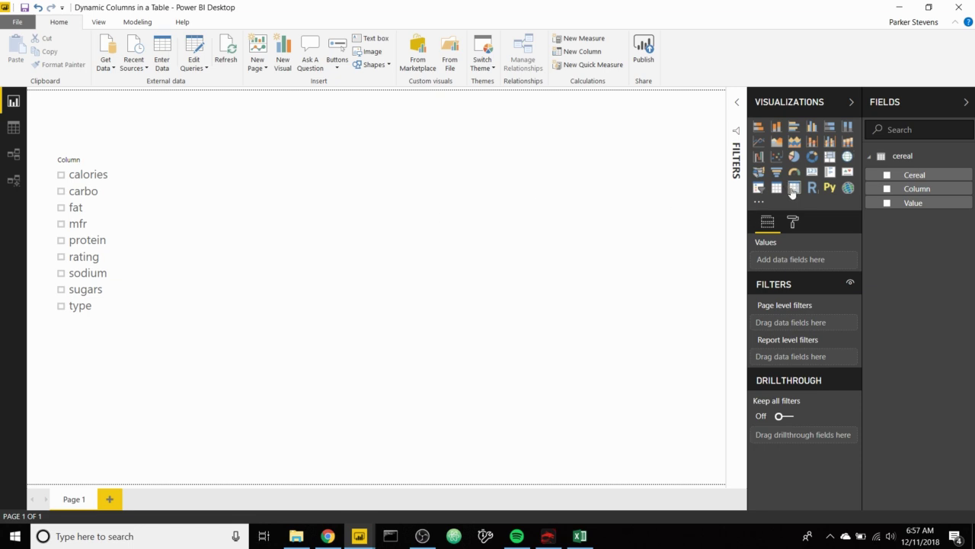
{"action": "left_click", "coordinate": [793, 192]}
{"action": "left_click_drag", "start_coordinate": [87, 413], "coordinate": [218, 222]}
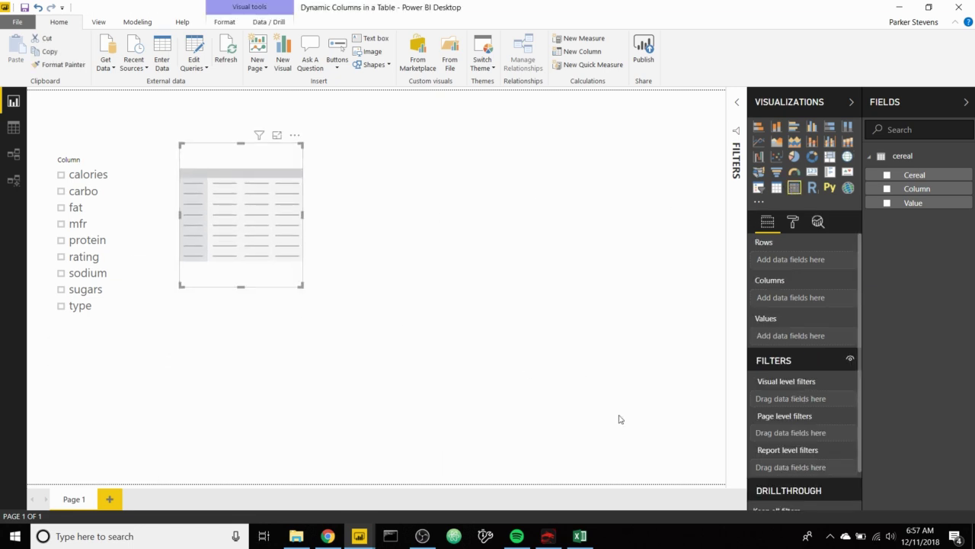
{"action": "left_click_drag", "start_coordinate": [300, 284], "coordinate": [620, 409]}
{"action": "left_click_drag", "start_coordinate": [526, 320], "coordinate": [540, 304]}
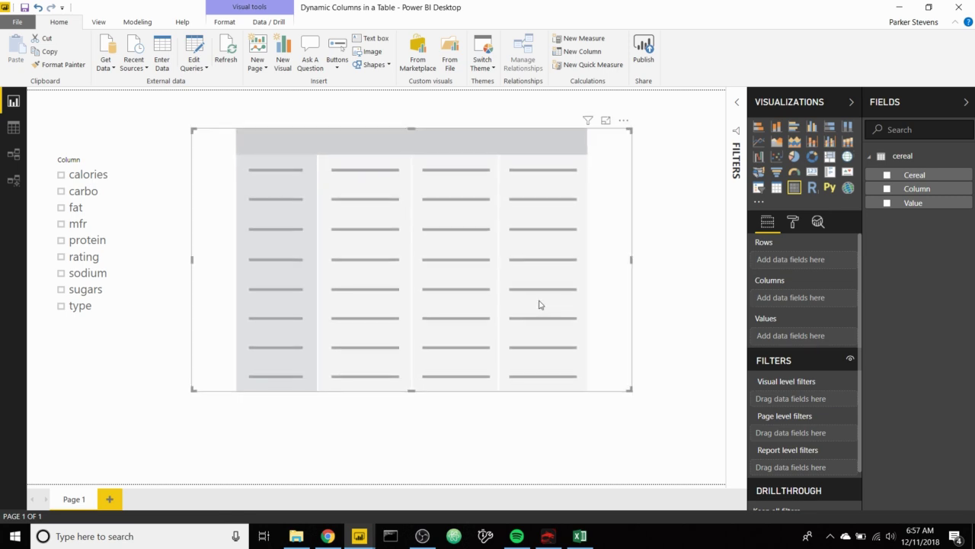
- Fill the matrix with Cereal as rows, Column as columns and the first Value as values
{"action": "left_click_drag", "start_coordinate": [903, 189], "coordinate": [810, 300]}
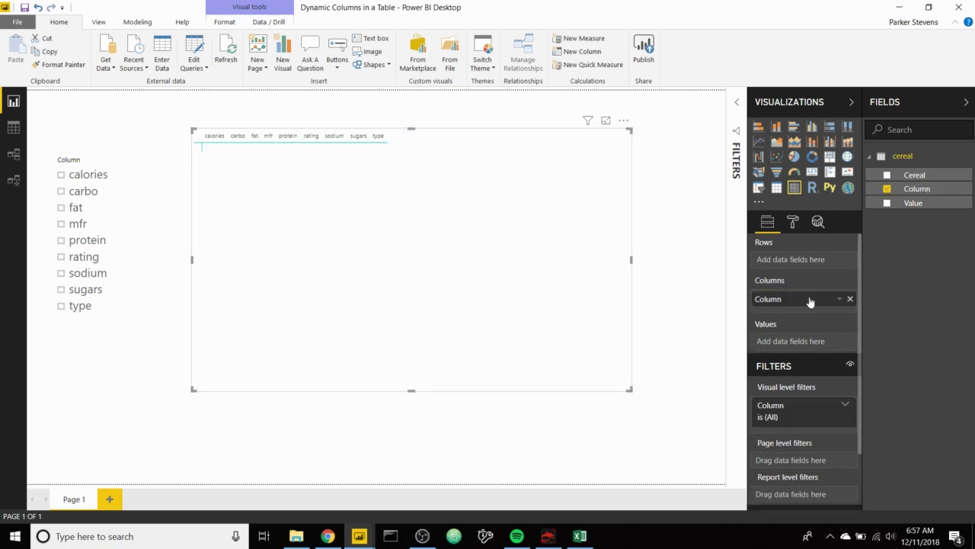
{"action": "left_click_drag", "start_coordinate": [899, 174], "coordinate": [817, 266]}
{"action": "left_click_drag", "start_coordinate": [942, 211], "coordinate": [823, 349]}
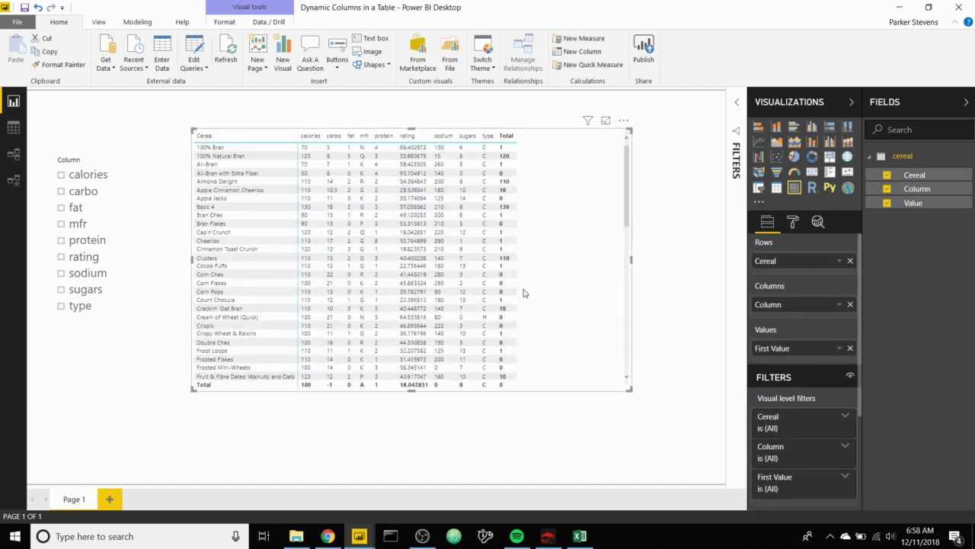
- Turn off both the row subtotals and the column subtotals of the matrix
{"action": "left_click", "coordinate": [793, 222]}
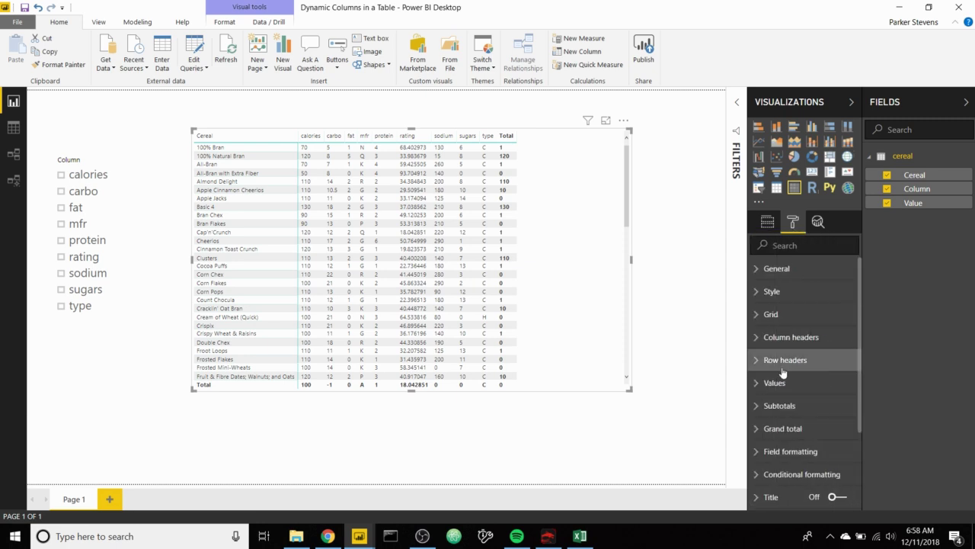
{"action": "left_click", "coordinate": [777, 405]}
{"action": "scroll", "coordinate": [796, 385], "scroll_direction": "down", "scroll_amount": 3}
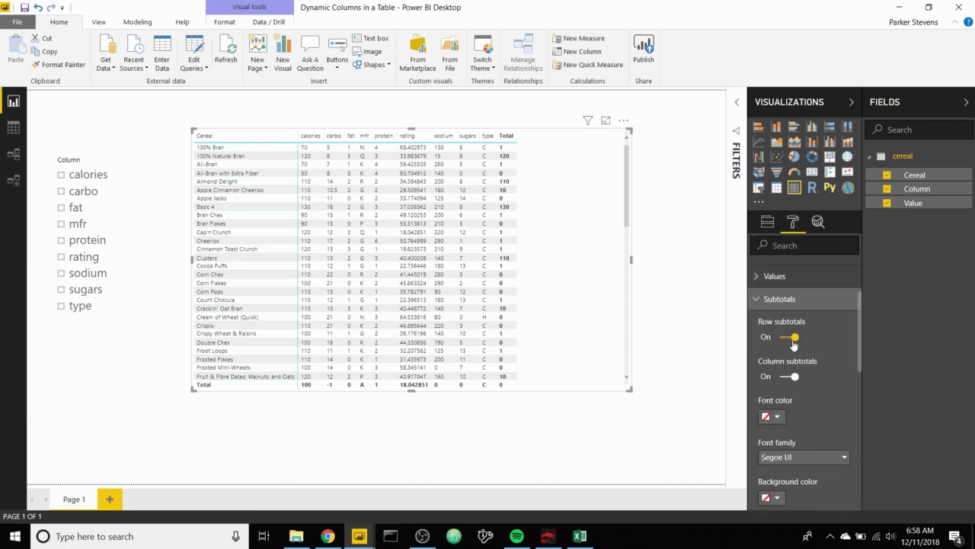
{"action": "left_click", "coordinate": [792, 338]}
{"action": "left_click", "coordinate": [791, 376]}
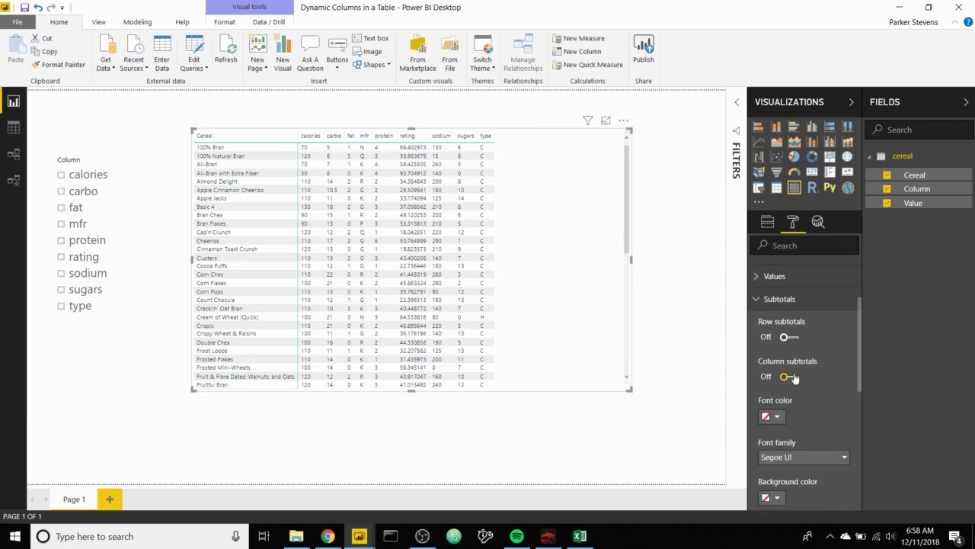
{"action": "left_click", "coordinate": [780, 300]}
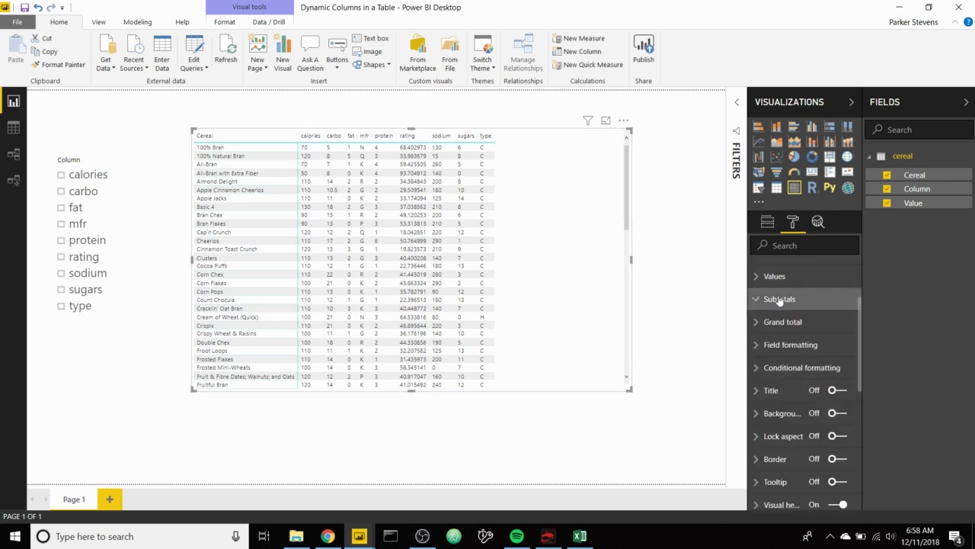
- Set the text size of the matrix values to 12
{"action": "left_click", "coordinate": [775, 276]}
{"action": "scroll", "coordinate": [779, 407], "scroll_direction": "down", "scroll_amount": 3}
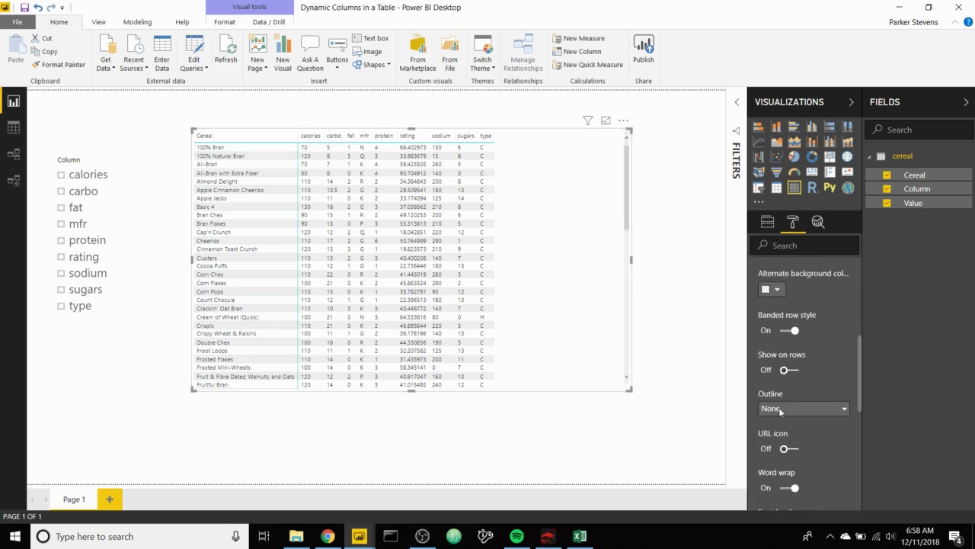
{"action": "scroll", "coordinate": [787, 462], "scroll_direction": "down", "scroll_amount": 3}
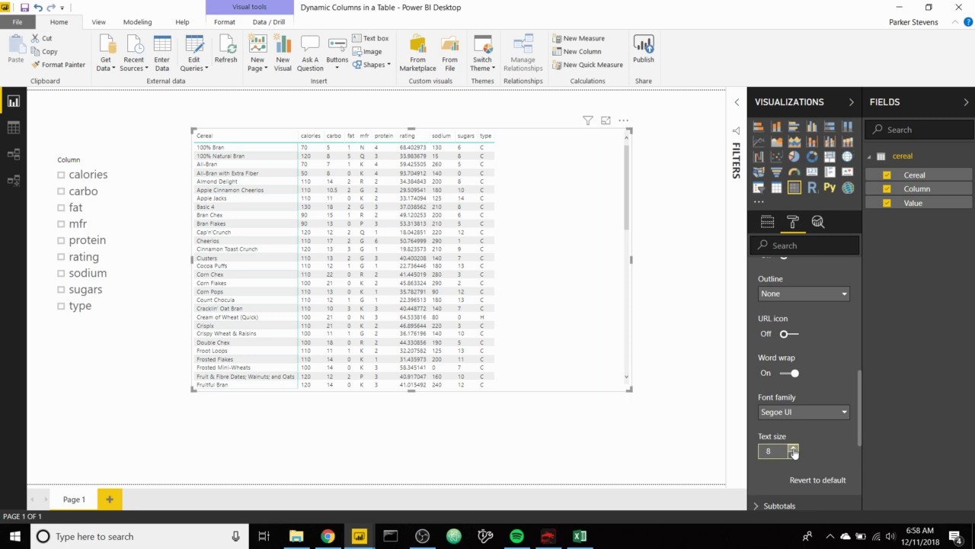
{"action": "left_click", "coordinate": [793, 448]}
{"action": "left_click", "coordinate": [793, 448]}
{"action": "left_click", "coordinate": [793, 448]}
{"action": "left_click", "coordinate": [793, 448]}
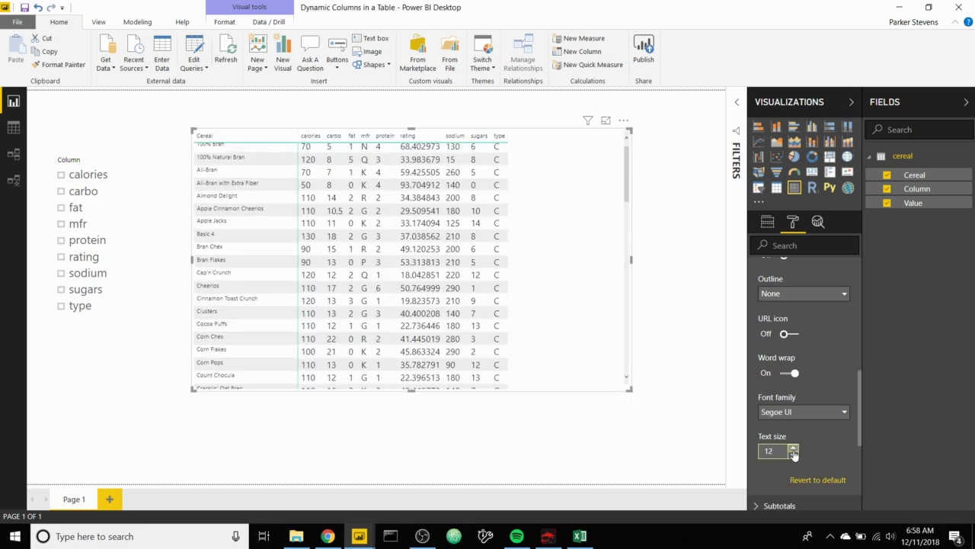
- Set the text size of the matrix column headers to 12
{"action": "scroll", "coordinate": [812, 278], "scroll_direction": "up", "scroll_amount": 6}
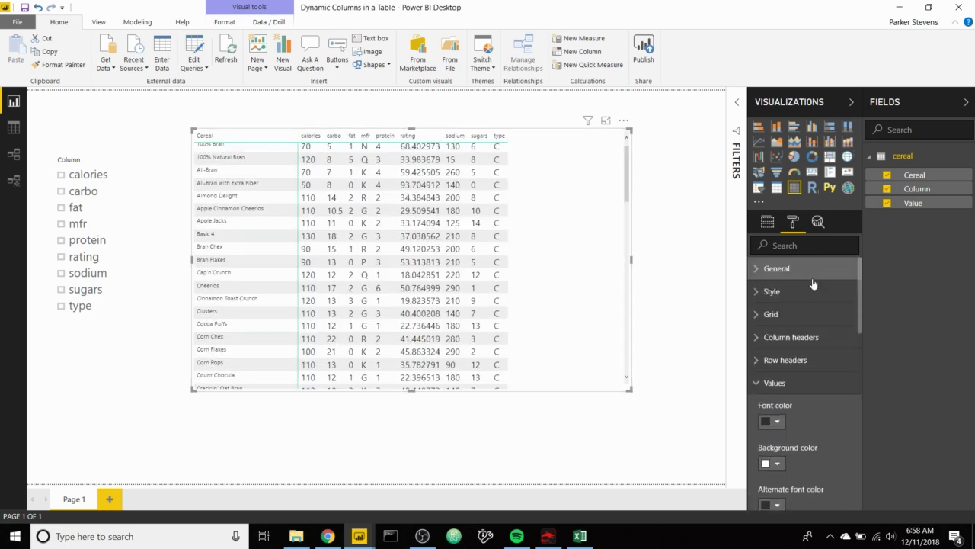
{"action": "left_click", "coordinate": [800, 337]}
{"action": "scroll", "coordinate": [798, 320], "scroll_direction": "down", "scroll_amount": 5}
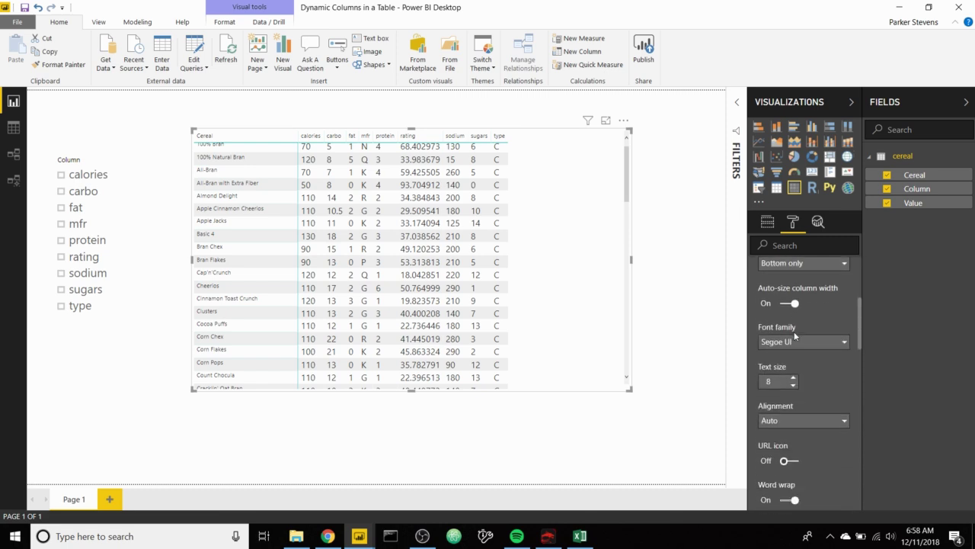
{"action": "scroll", "coordinate": [793, 332], "scroll_direction": "down", "scroll_amount": 1}
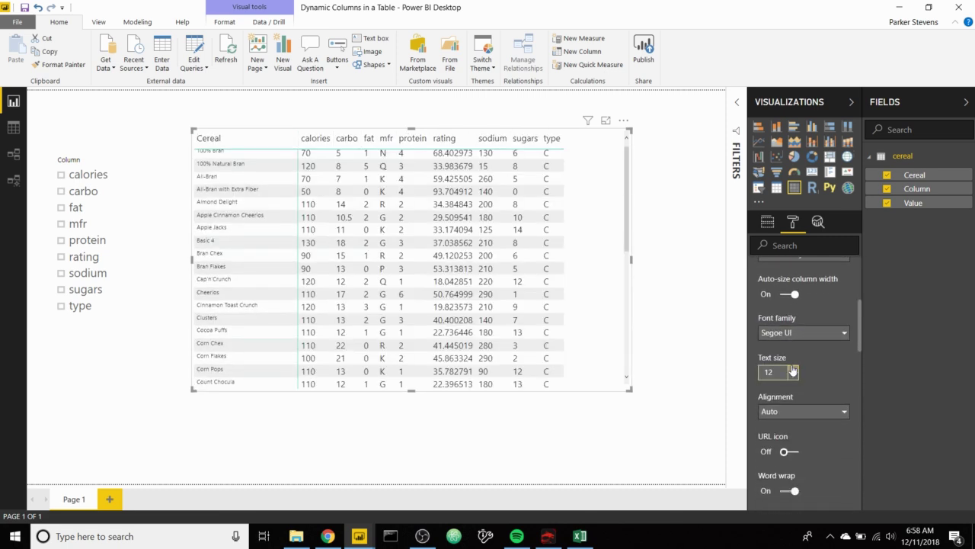
{"action": "scroll", "coordinate": [793, 366], "scroll_direction": "up", "scroll_amount": 3}
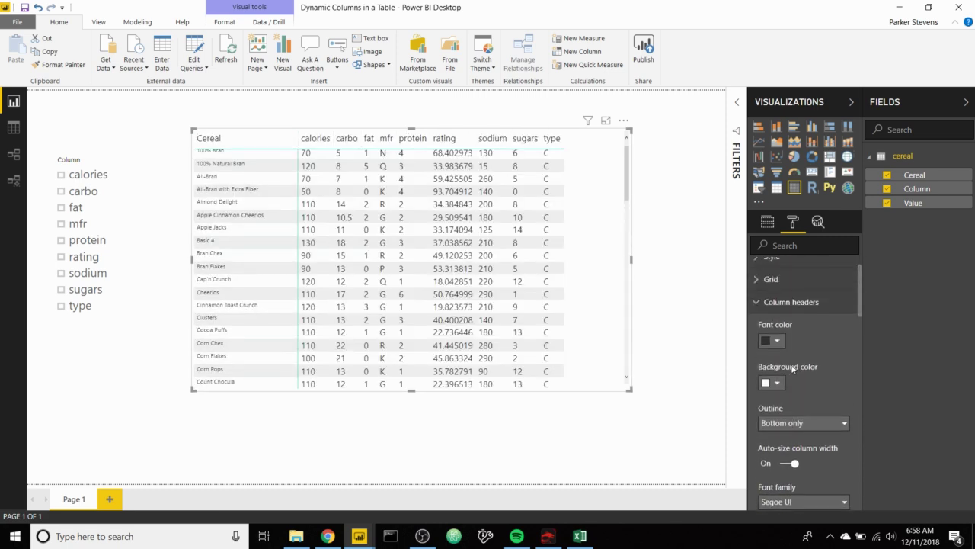
{"action": "left_click", "coordinate": [789, 304]}
- Set the text size of the matrix row headers to 11 and enlarge the matrix toward the page's lower-right corner
{"action": "left_click", "coordinate": [789, 326]}
{"action": "scroll", "coordinate": [791, 326], "scroll_direction": "down", "scroll_amount": 6}
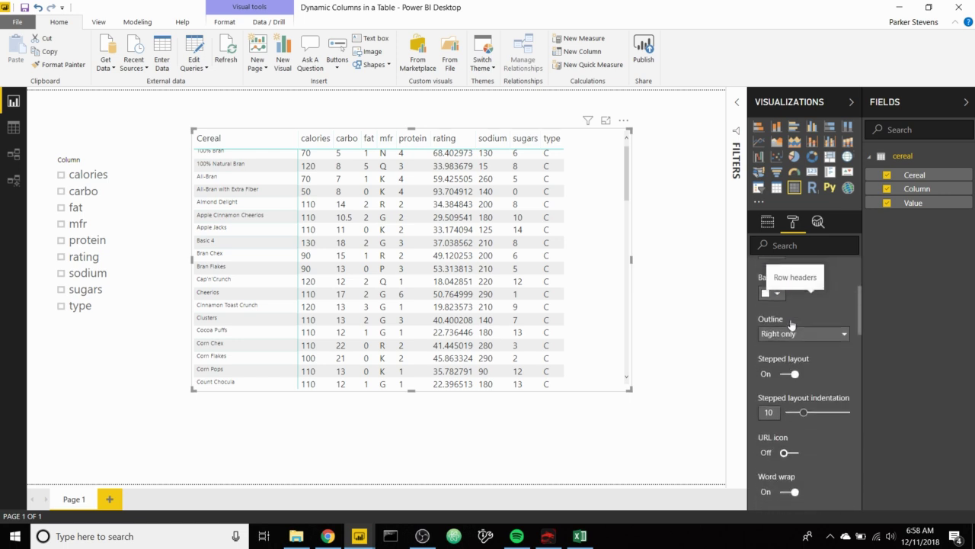
{"action": "left_click", "coordinate": [794, 409]}
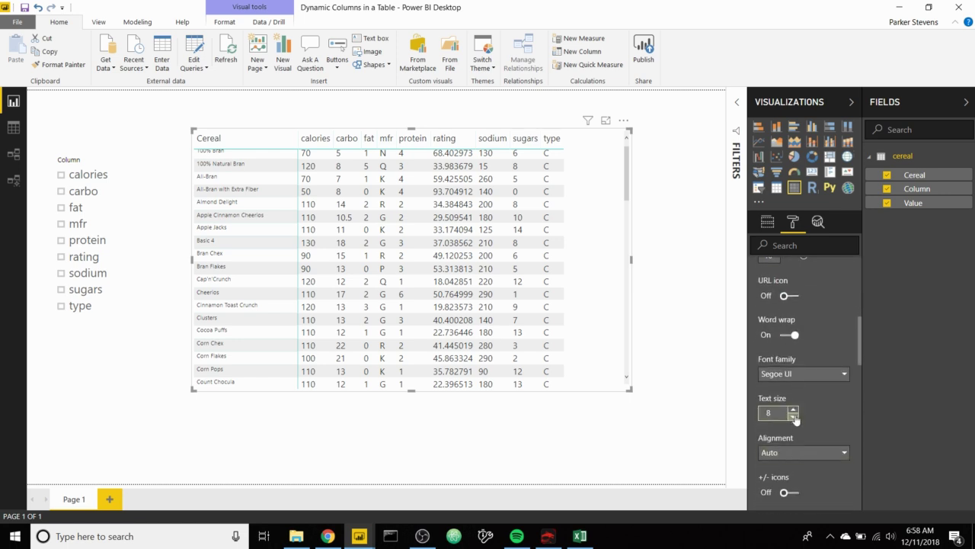
{"action": "left_click", "coordinate": [793, 409]}
{"action": "left_click", "coordinate": [794, 410]}
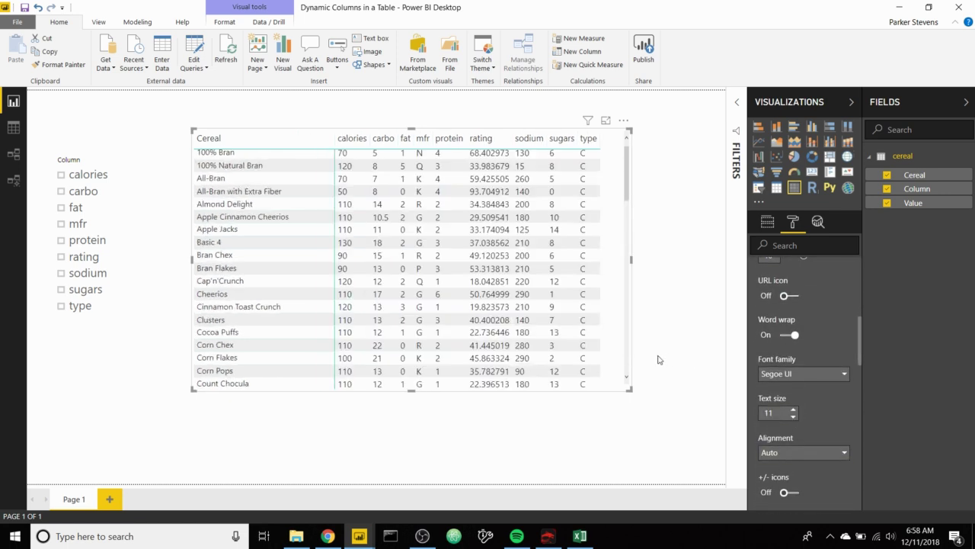
{"action": "left_click_drag", "start_coordinate": [629, 390], "coordinate": [674, 426]}
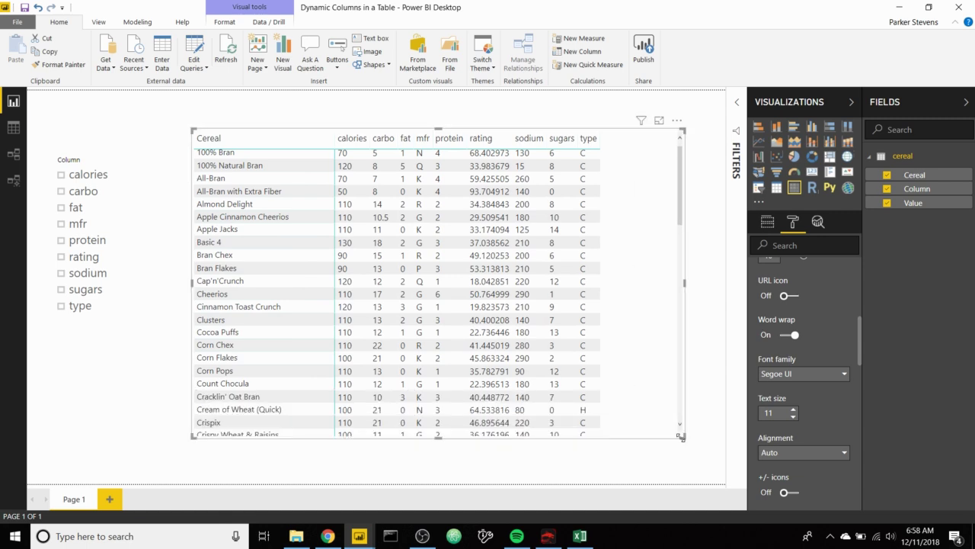
- Select carbo, fat and mfr together in the Column slicer to filter the matrix columns
{"action": "left_click", "coordinate": [89, 195]}
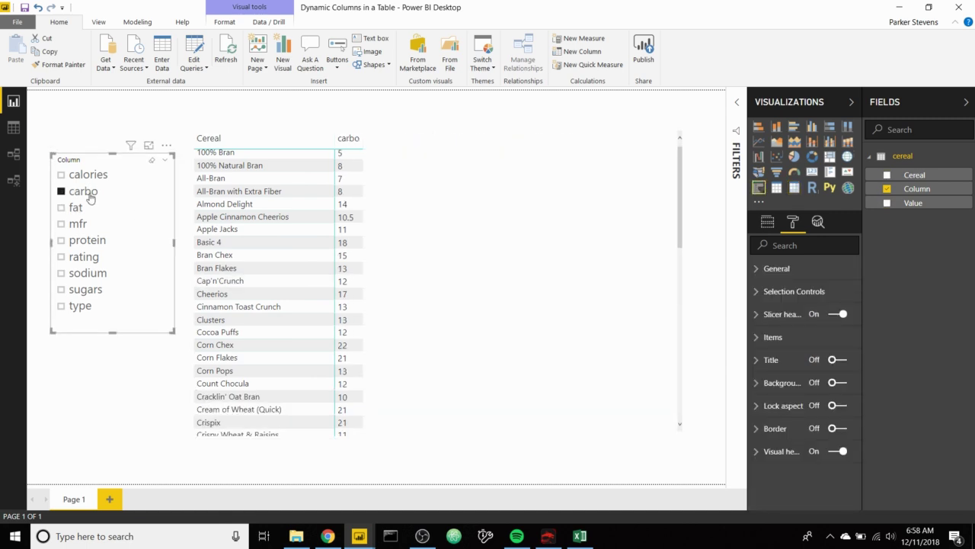
{"action": "left_click", "coordinate": [83, 213]}
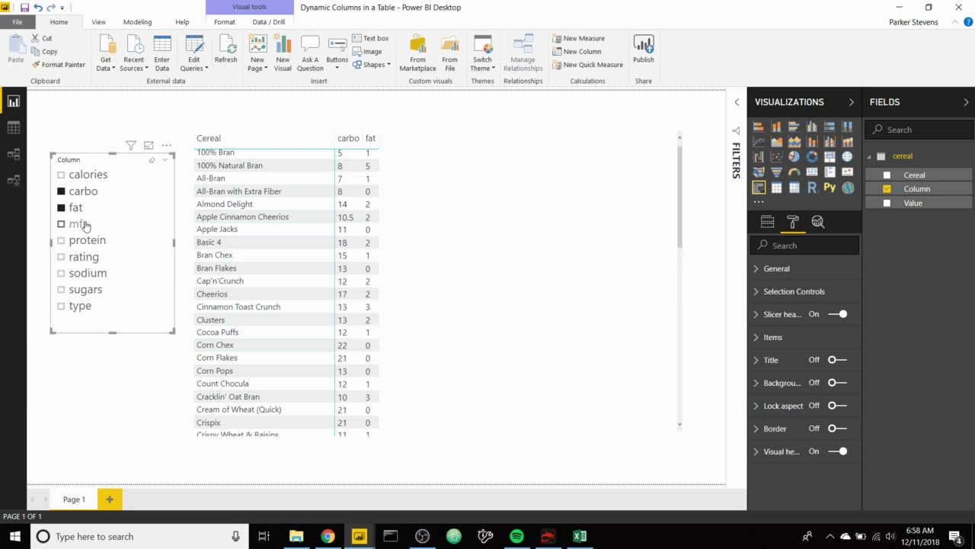
{"action": "left_click", "coordinate": [78, 224]}
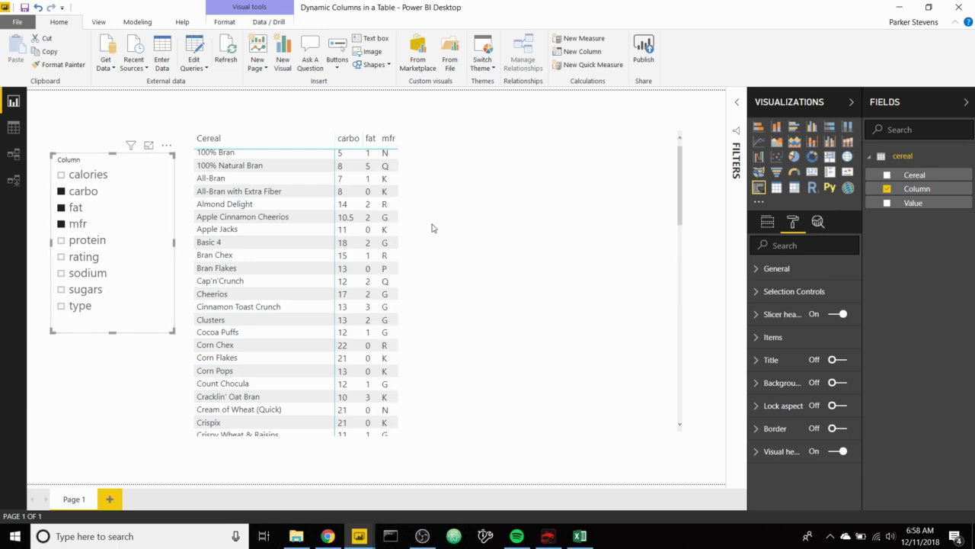
- Turn off Single Select for the slicer and add sodium, sugars and rating to the selected attributes
{"action": "left_click", "coordinate": [815, 302]}
{"action": "left_click", "coordinate": [795, 369]}
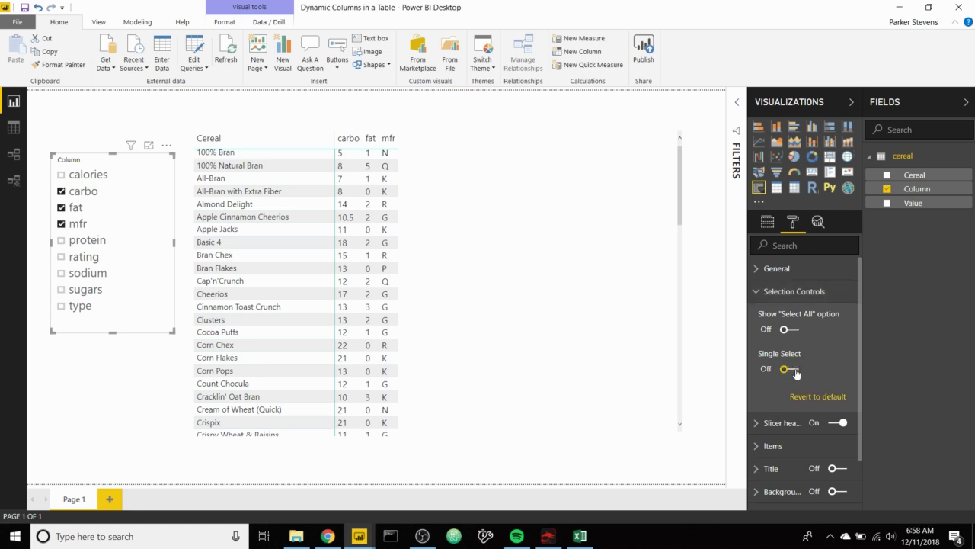
{"action": "left_click", "coordinate": [71, 279]}
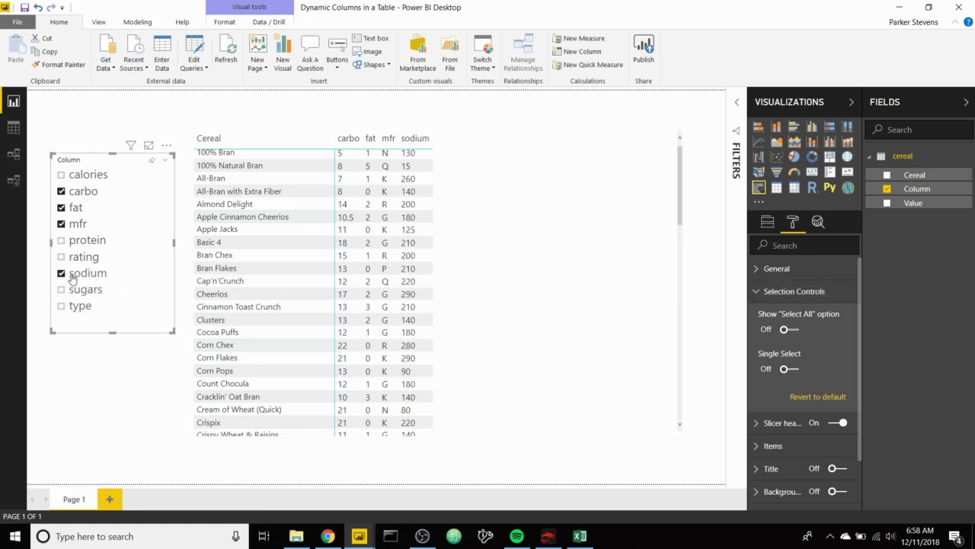
{"action": "left_click", "coordinate": [77, 292]}
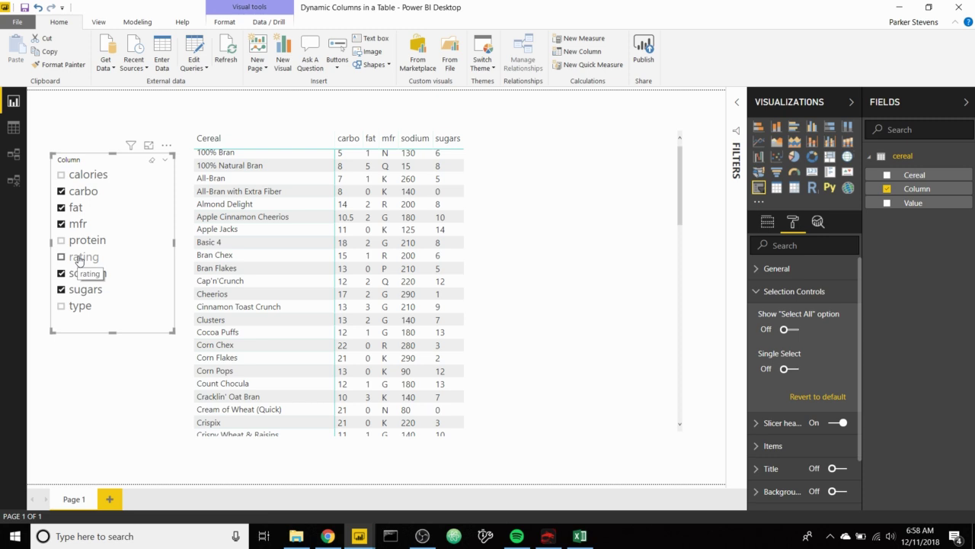
{"action": "left_click", "coordinate": [79, 259]}
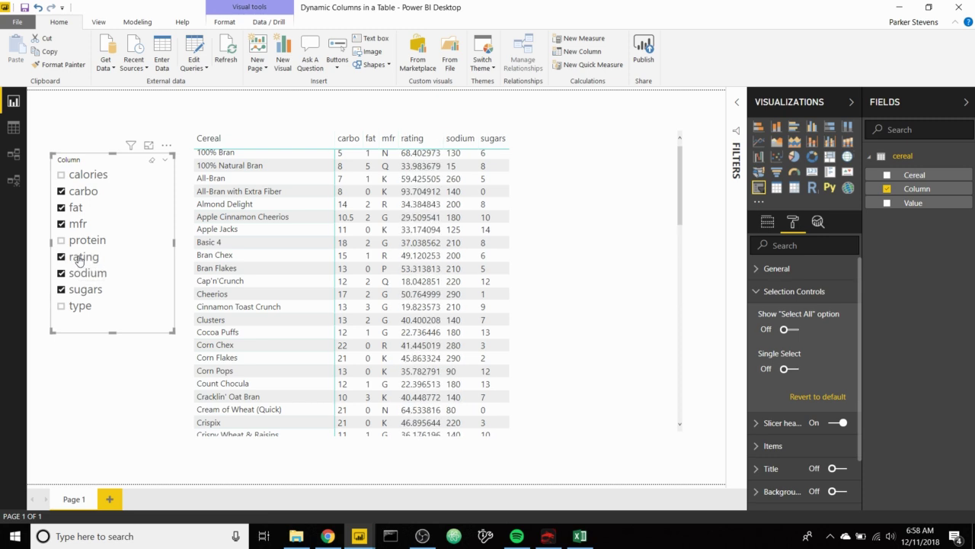